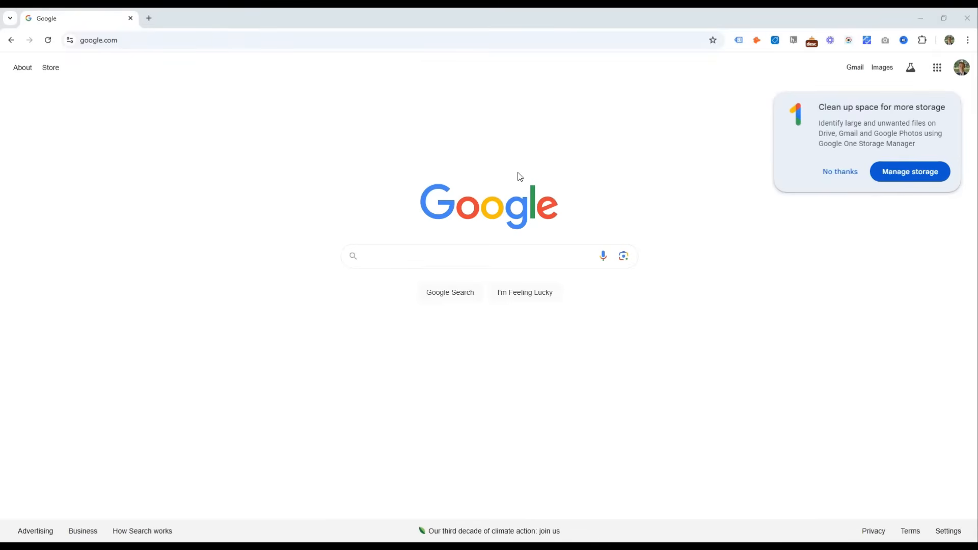
Search Google for 'google ads offline editor' and download Google Ads Editor from ads.google.com
click(446, 252)
text(goog)
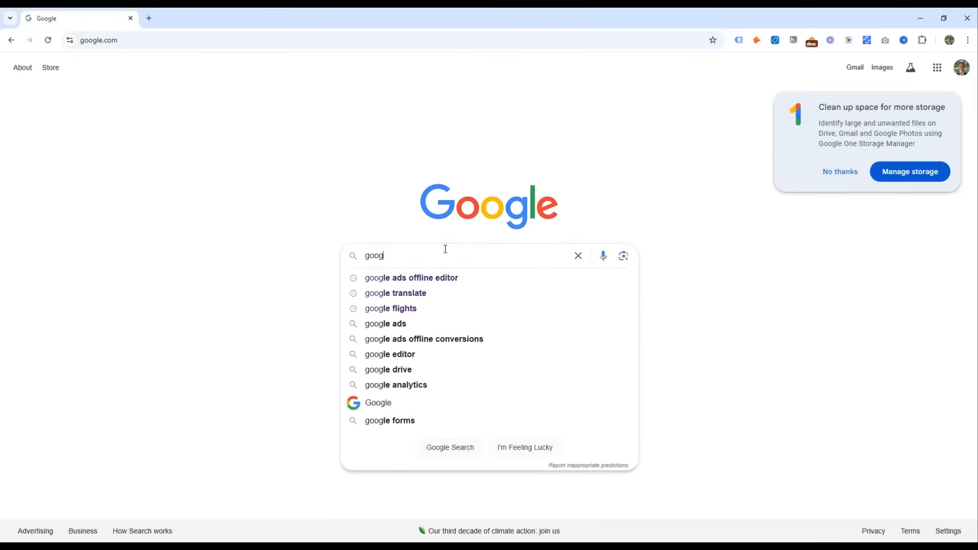
text(le ads offline editor)
key(Return)
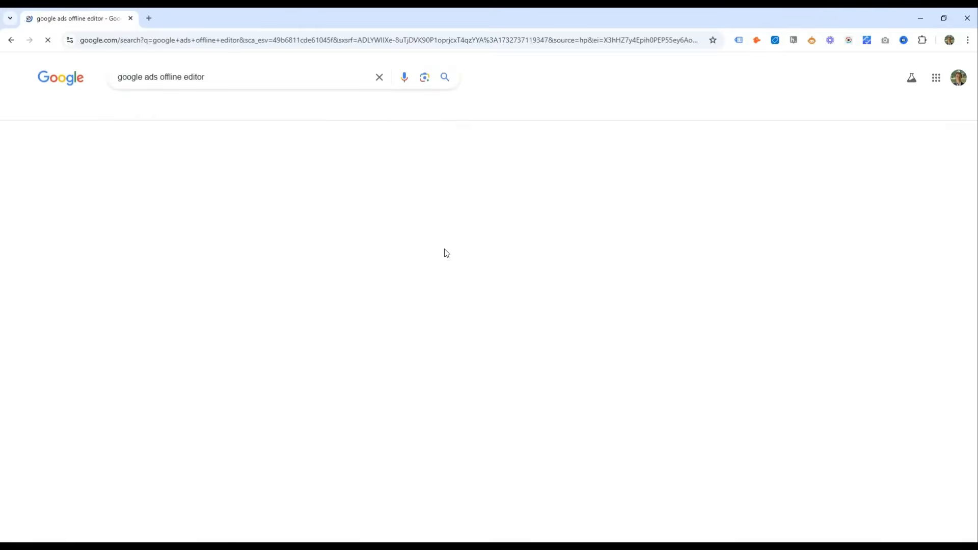
click(194, 164)
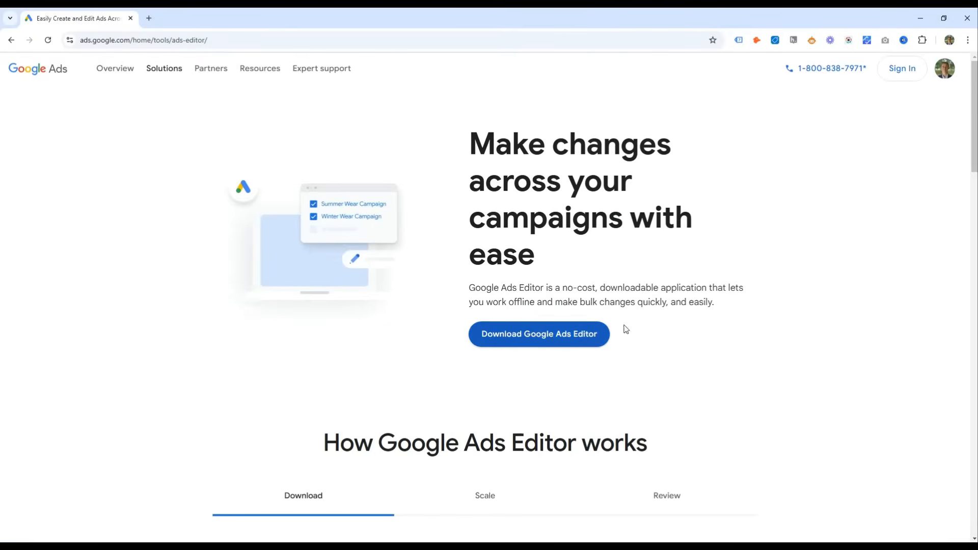
click(551, 334)
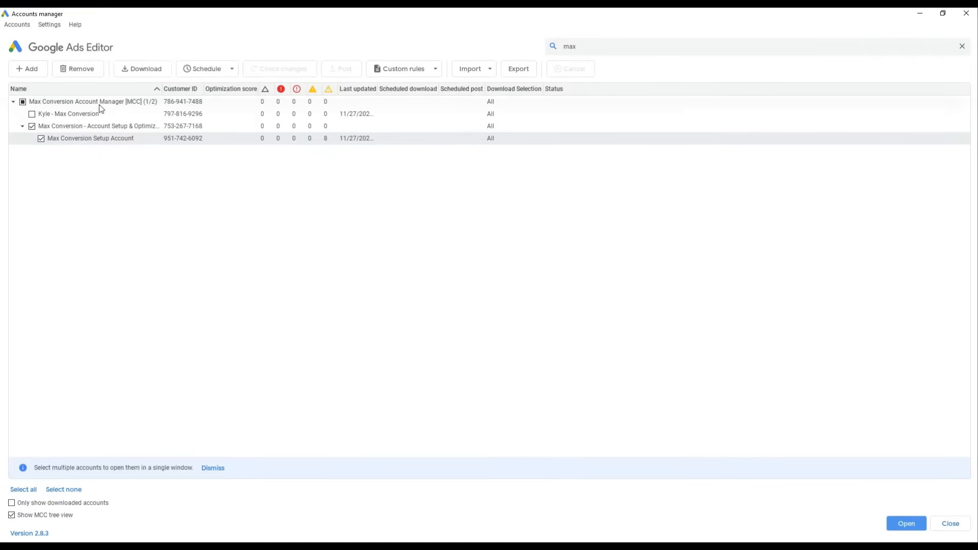
Select only the Kyle - Max Conversion source account in Accounts manager and open it
click(121, 139)
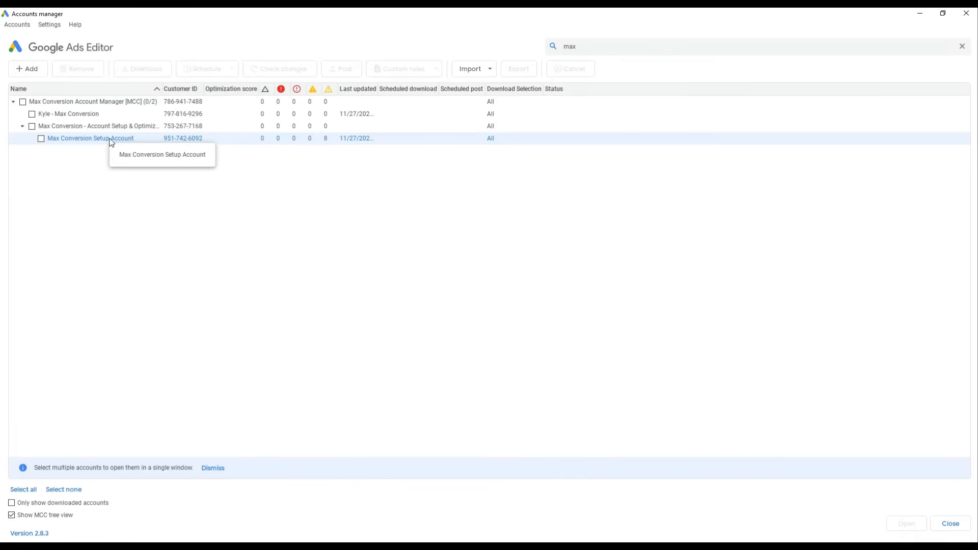
click(111, 115)
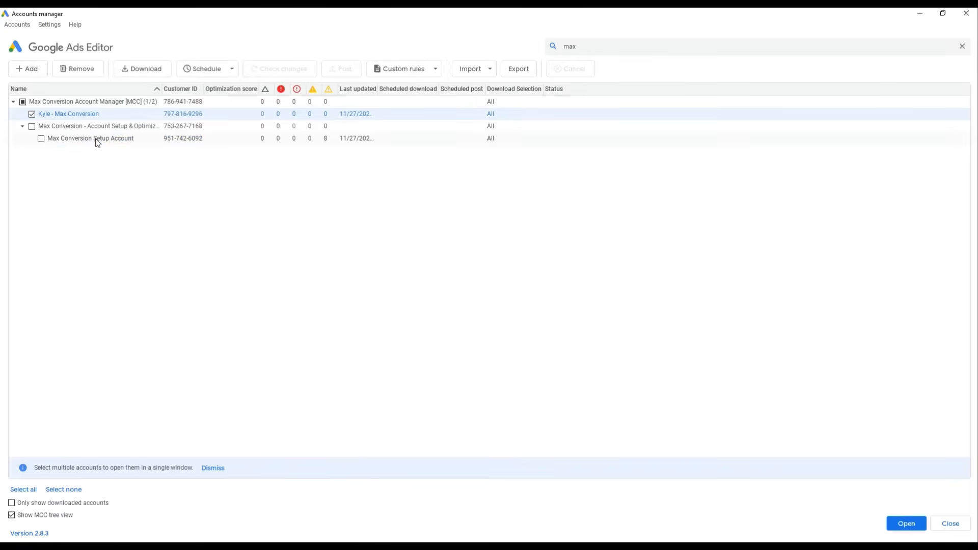
click(97, 140)
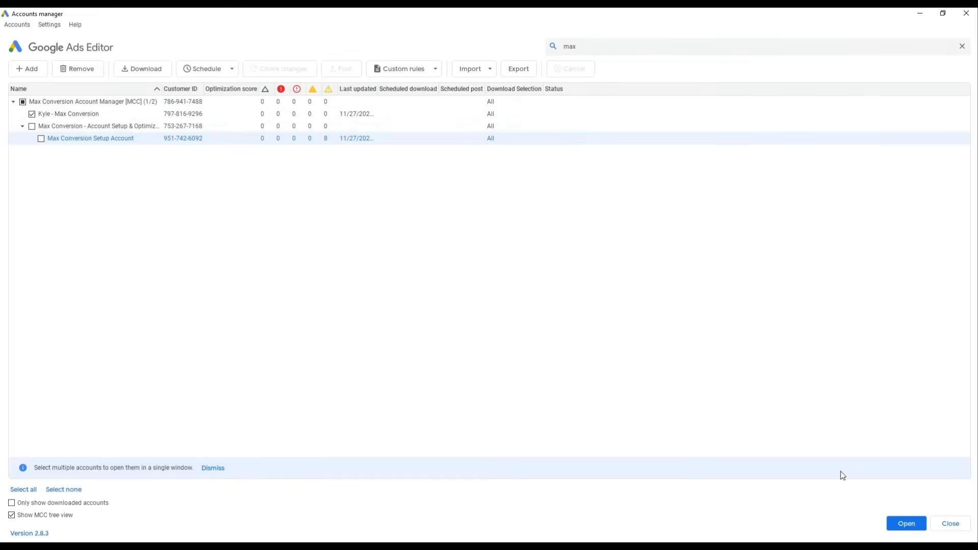
click(906, 523)
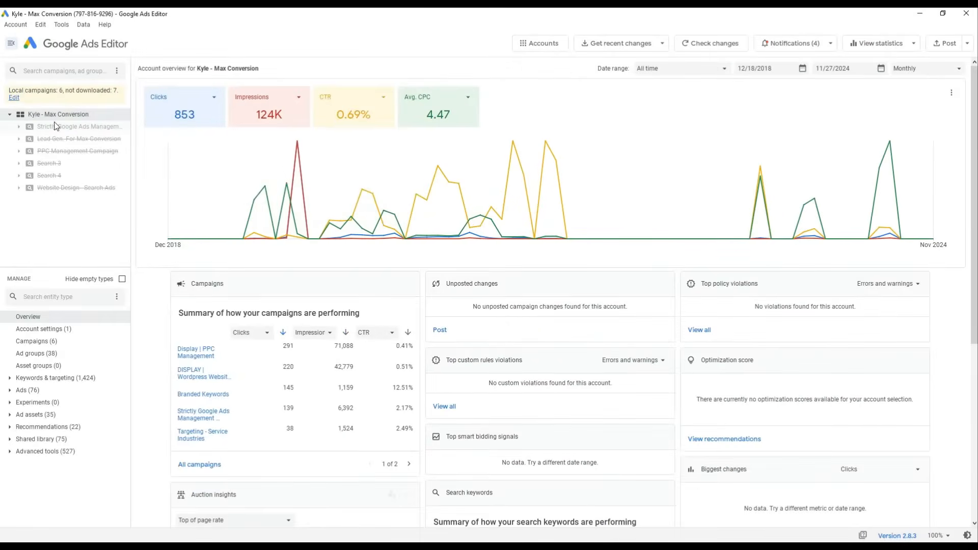
Export the Strictly Google Ads Management Focused Agency campaign as 'Max Conversion Google Ads Campaign' CSV
click(56, 127)
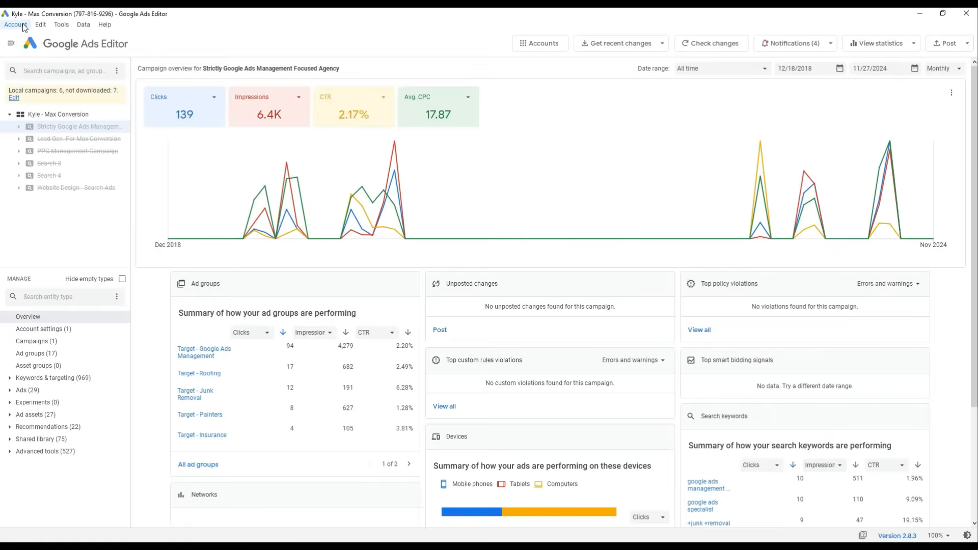
click(17, 25)
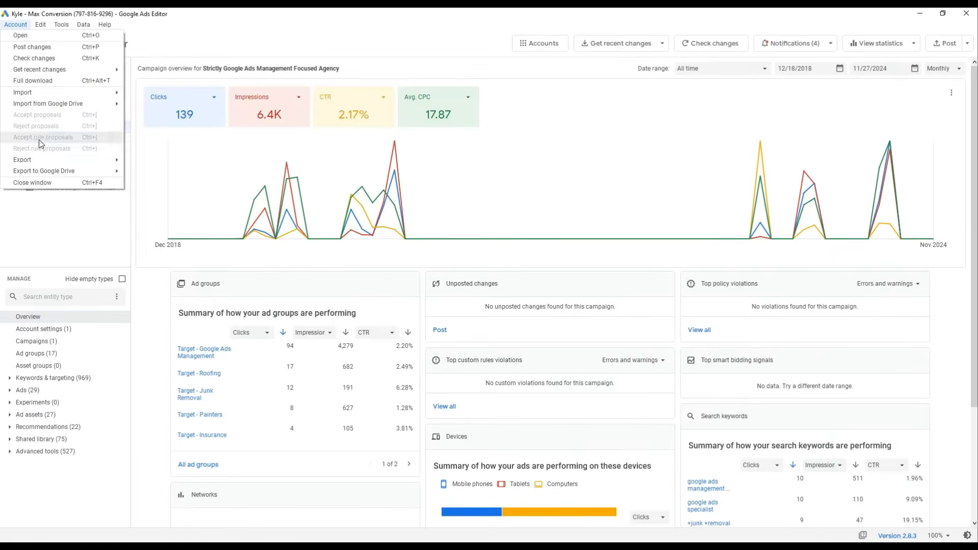
mouse_move(22, 160)
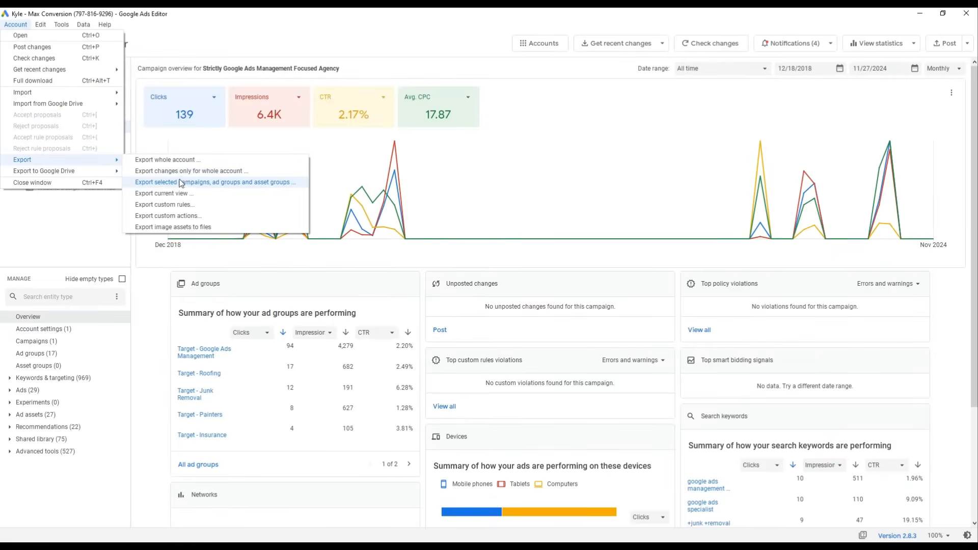
click(212, 182)
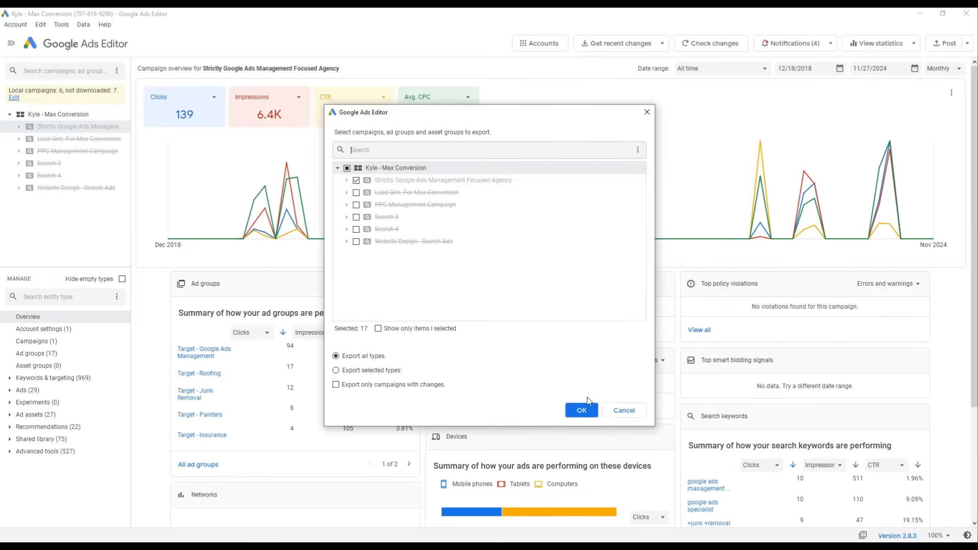
click(356, 193)
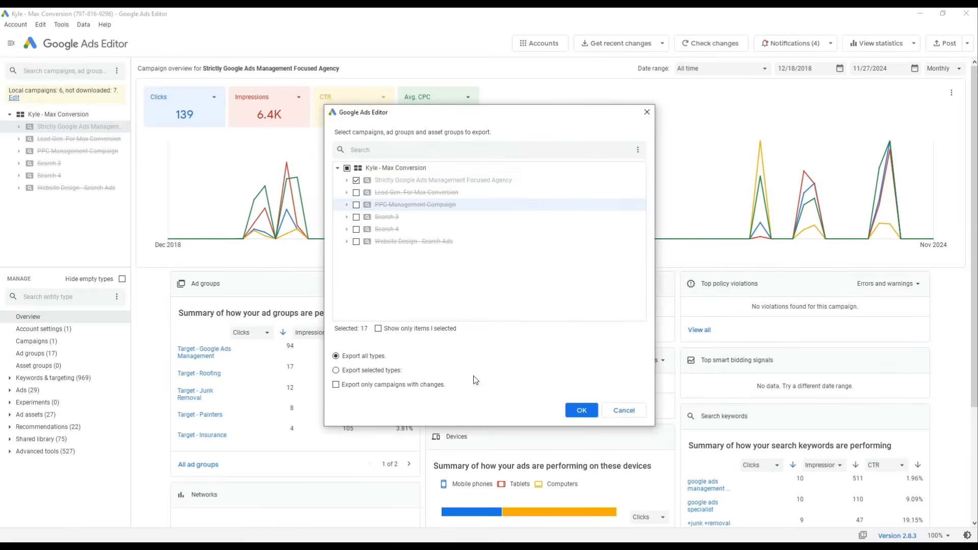
click(581, 411)
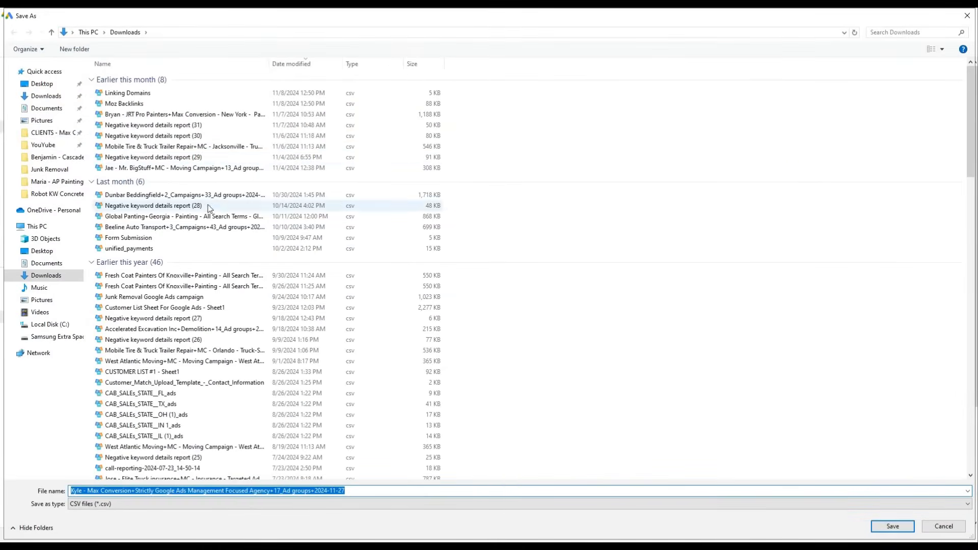
text(Max Conversion Google Ad)
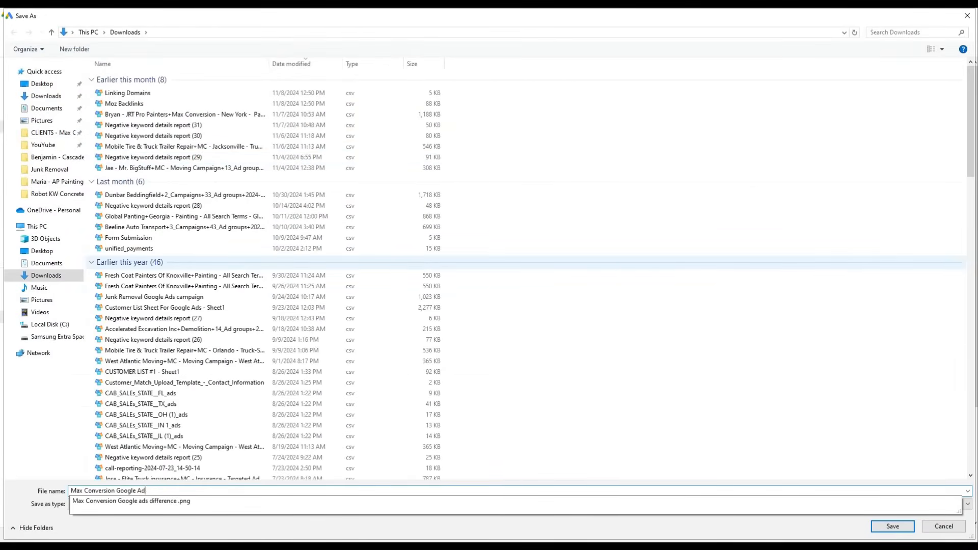
text(s Campaign)
key(Return)
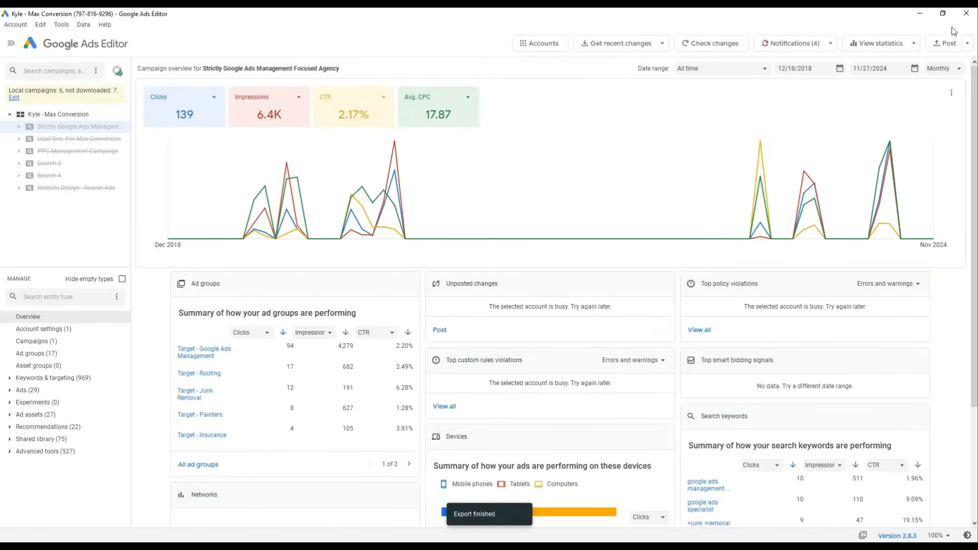
Close the source account and open the Max Conversion Setup Account from Accounts manager
click(966, 13)
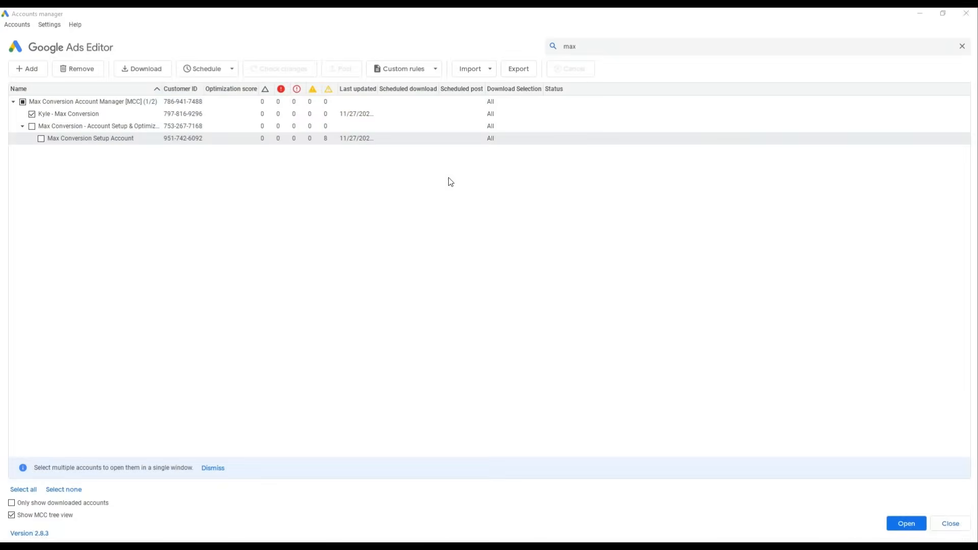
click(61, 116)
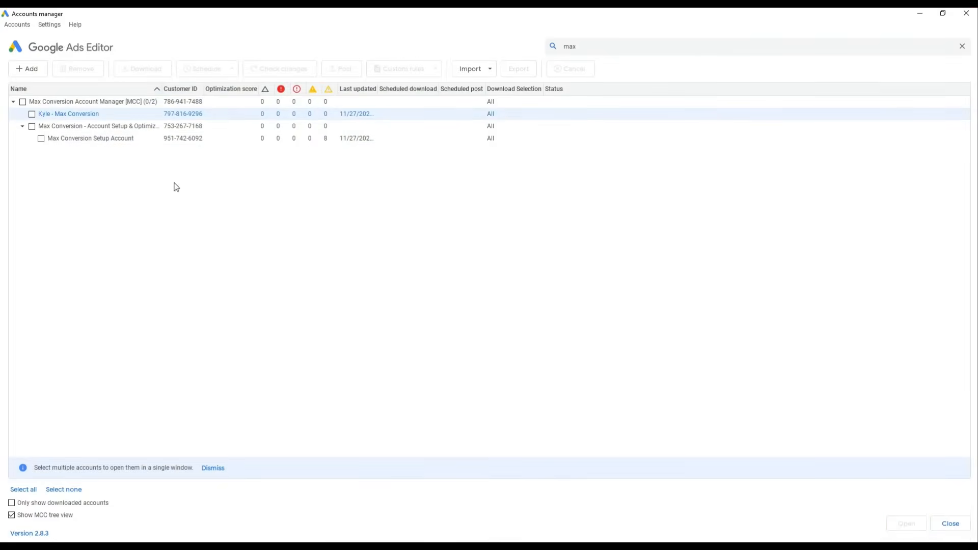
click(147, 139)
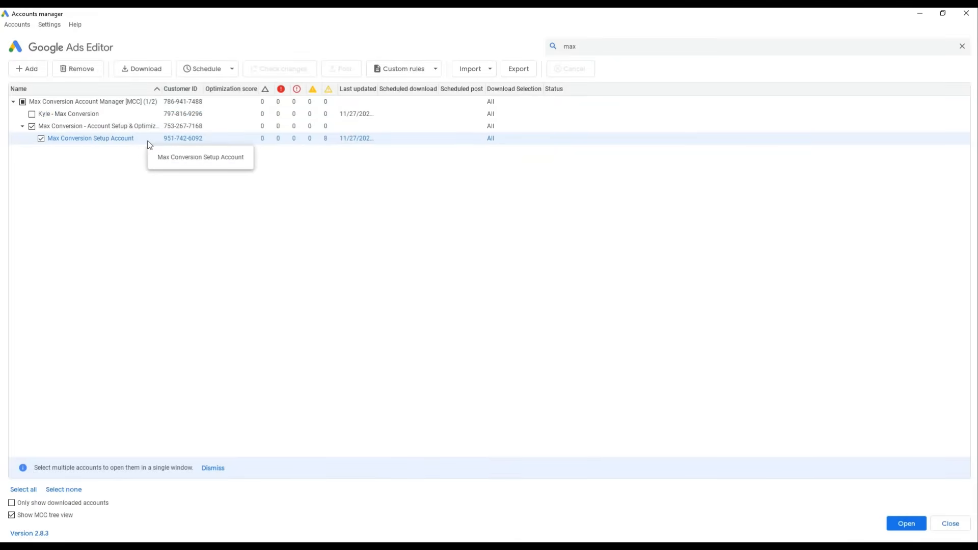
click(907, 524)
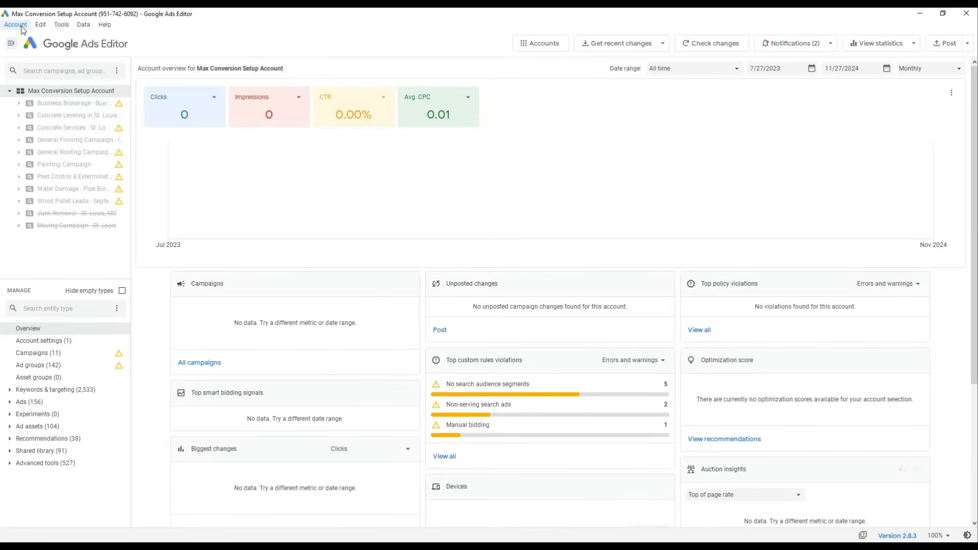
Import the Max Conversion Google Ads Campaign file into the Setup Account via Account > Import
click(15, 24)
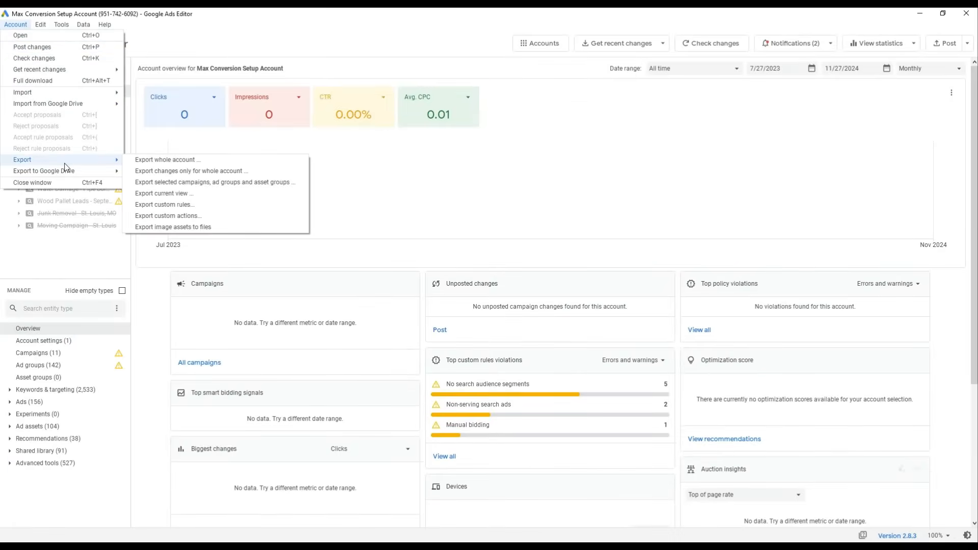
mouse_move(24, 91)
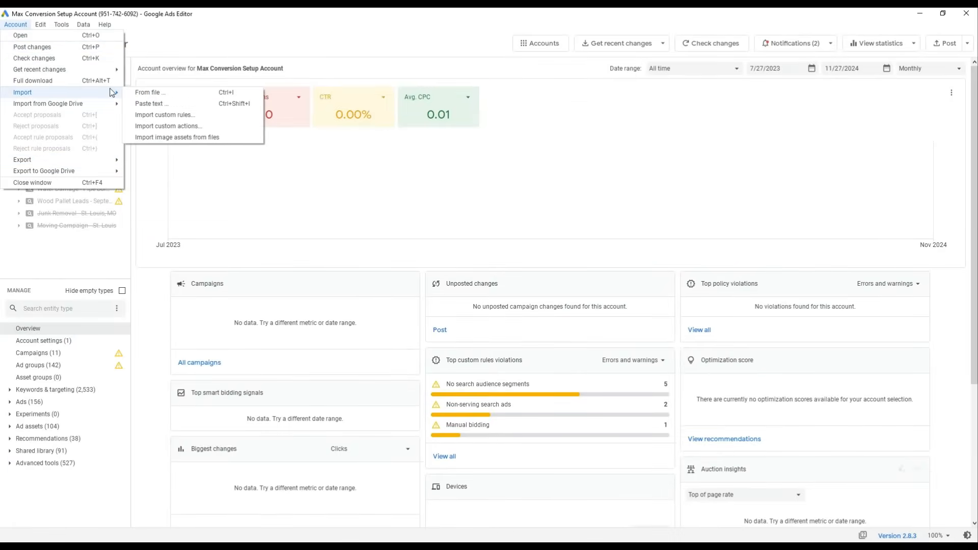
click(157, 93)
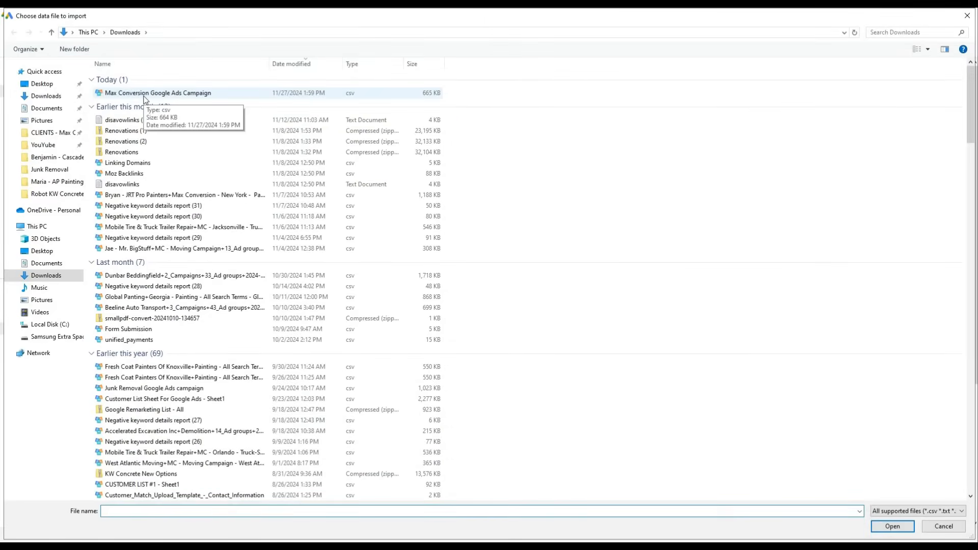
double_click(158, 93)
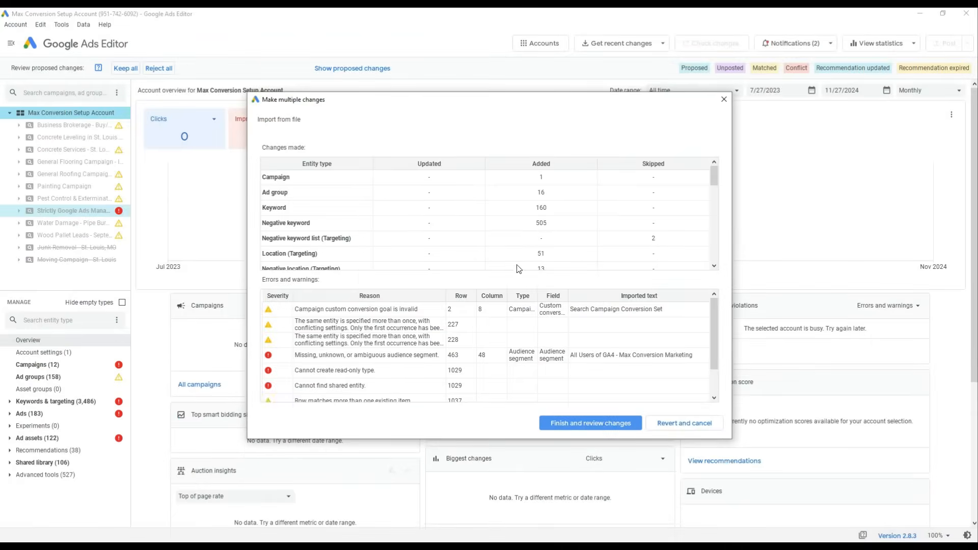
click(654, 238)
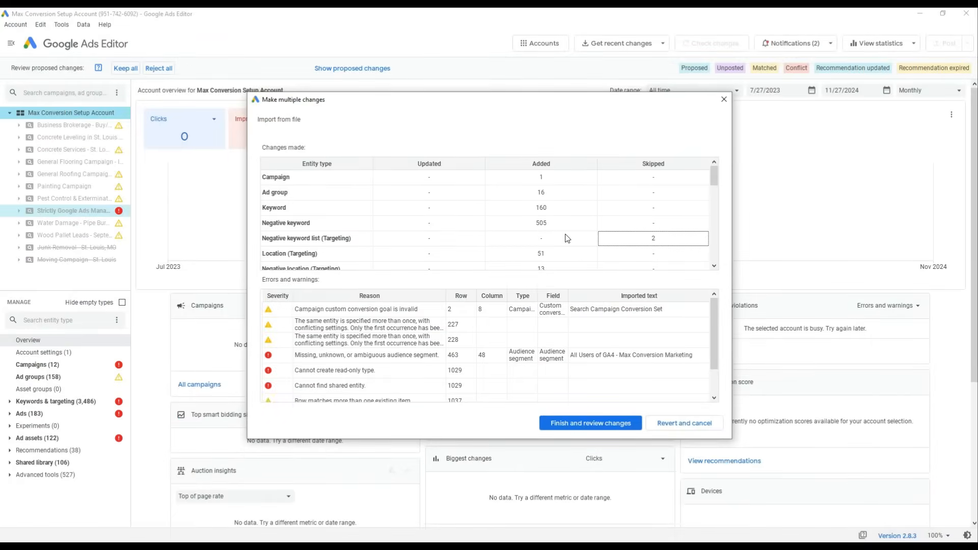
scroll(569, 244, down, 3)
scroll(581, 241, down, 3)
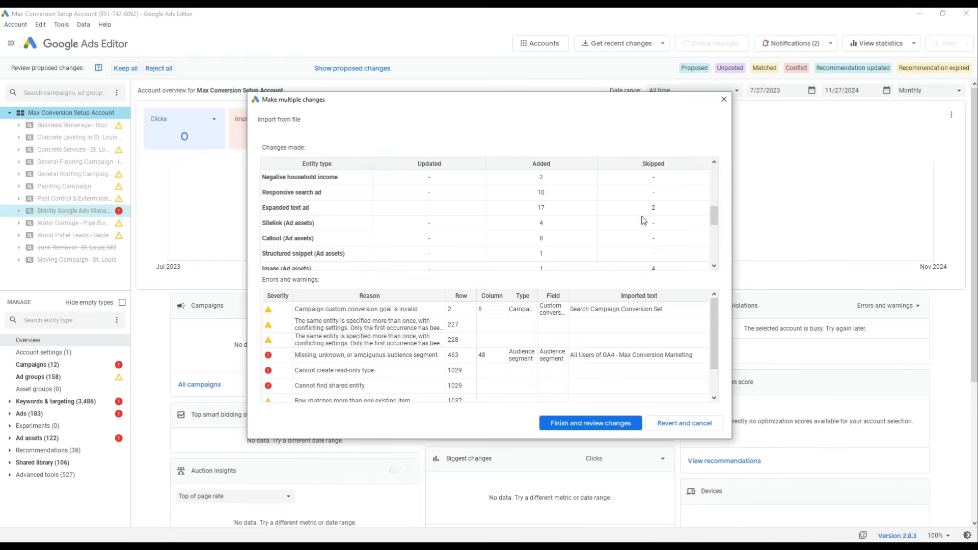
Review the import summary's skipped image assets and ad group counts, then finish the import
click(654, 266)
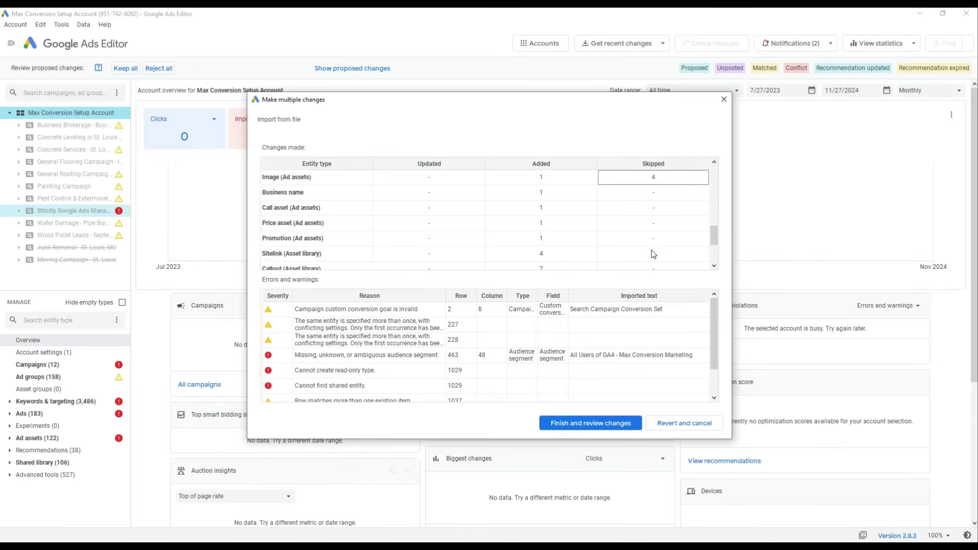
scroll(652, 232, down, 3)
click(654, 223)
scroll(650, 238, down, 3)
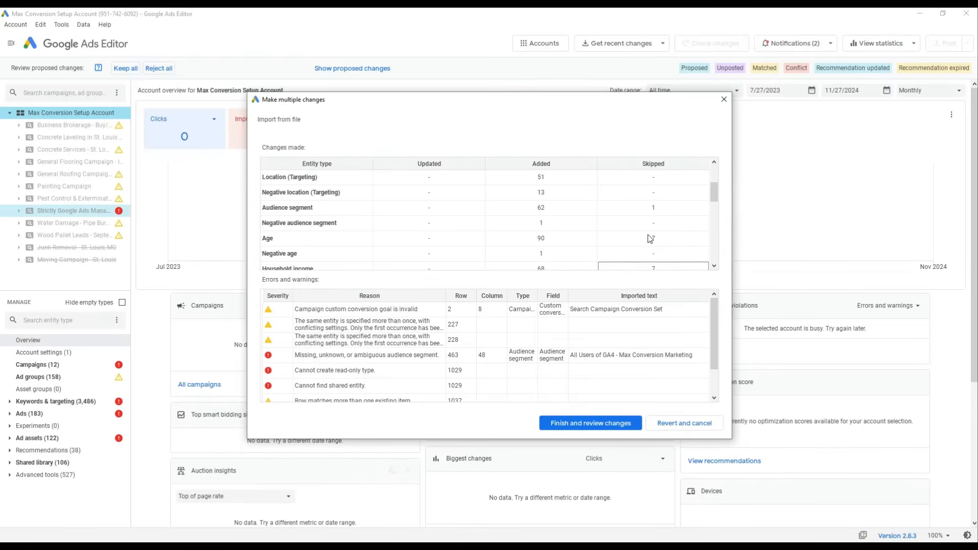
click(649, 239)
click(656, 220)
scroll(656, 221, up, 5)
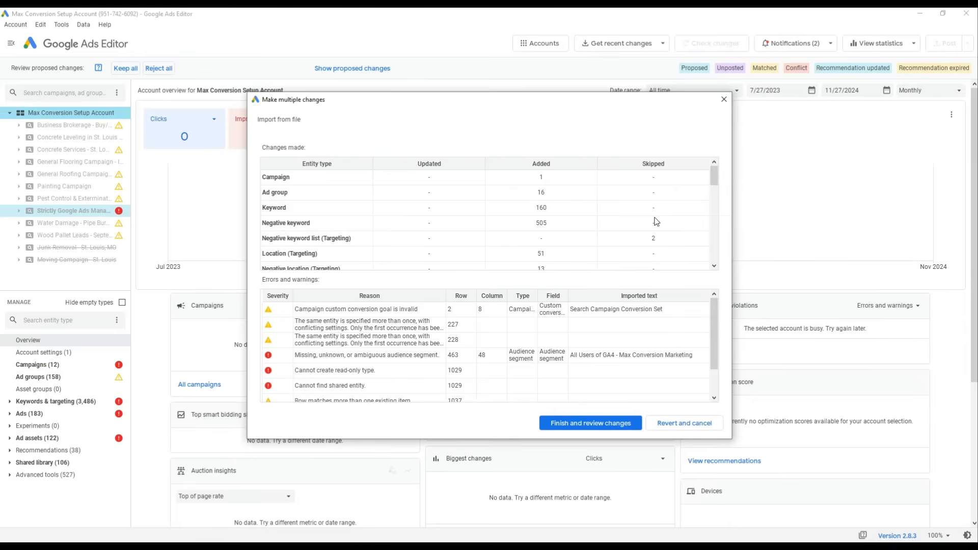
scroll(654, 222, down, 5)
scroll(655, 214, up, 5)
click(655, 193)
scroll(649, 240, down, 3)
scroll(642, 253, up, 3)
click(612, 425)
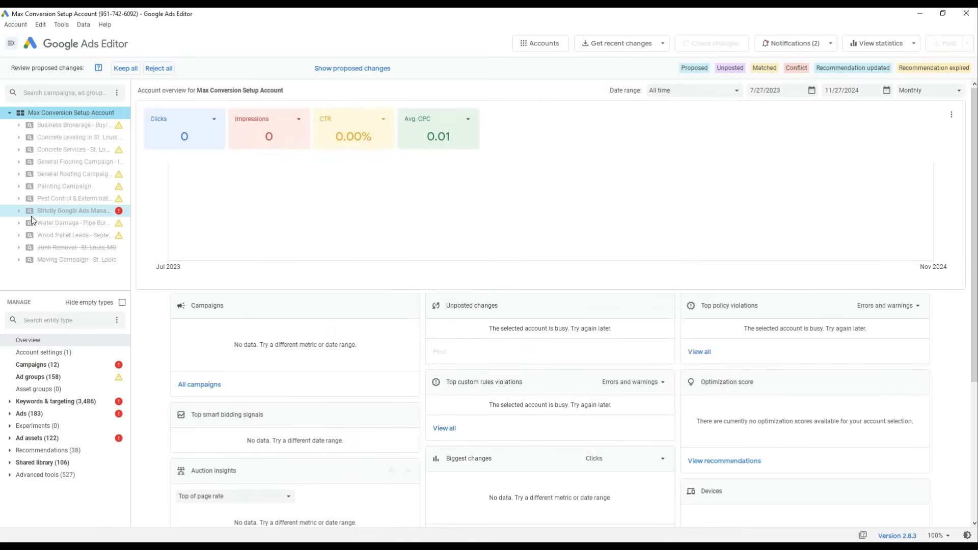
Set the imported Strictly Google Ads campaign's start date to 12/20/2024 in its settings
click(20, 211)
click(69, 211)
click(52, 213)
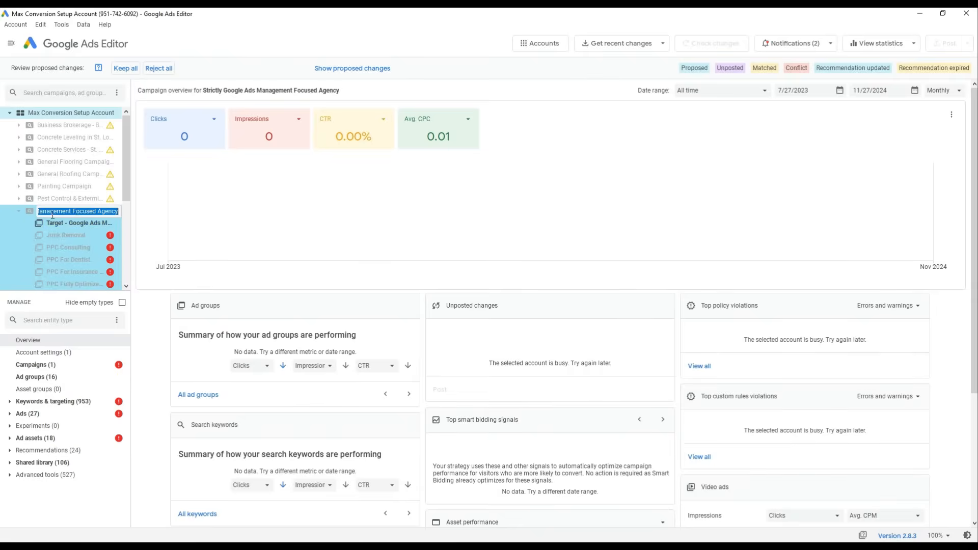
key(Escape)
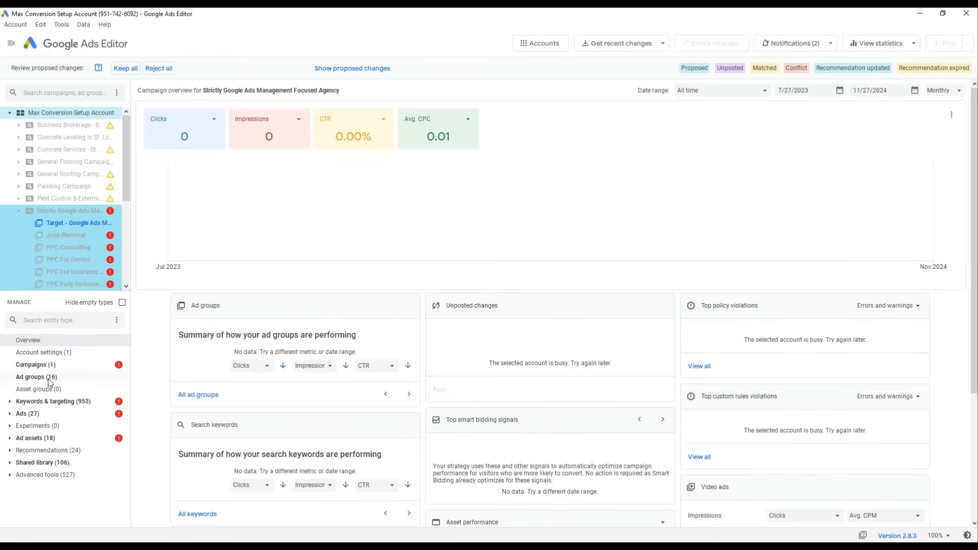
click(36, 364)
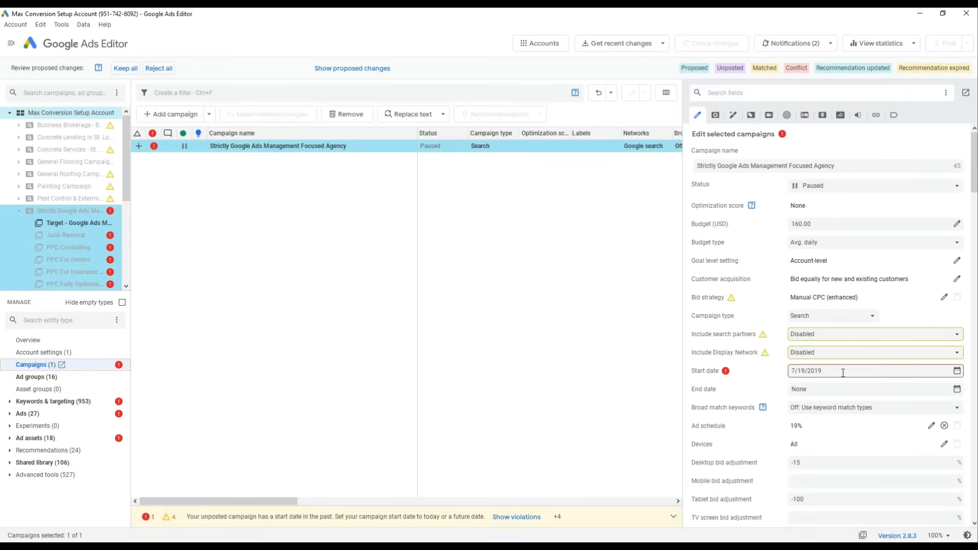
click(842, 372)
text(12/20/2024)
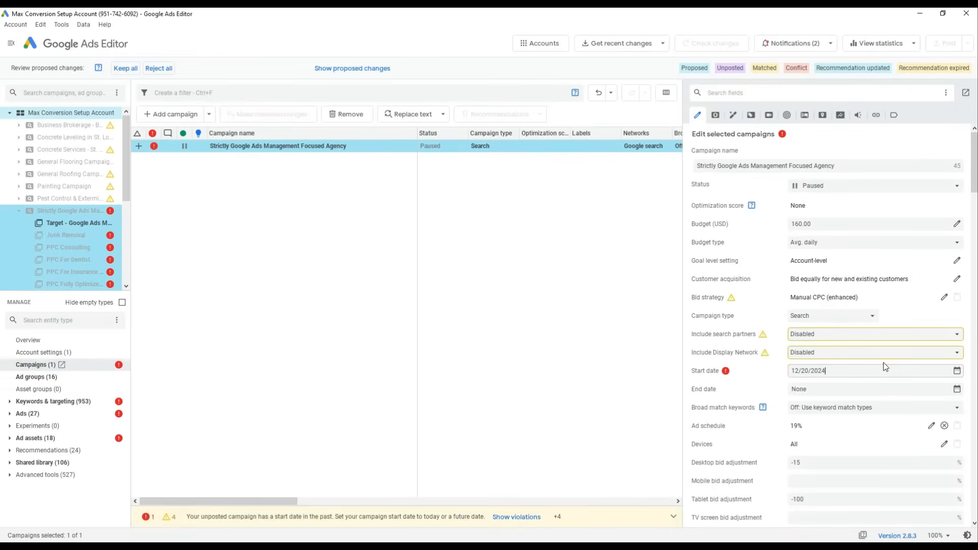
click(401, 240)
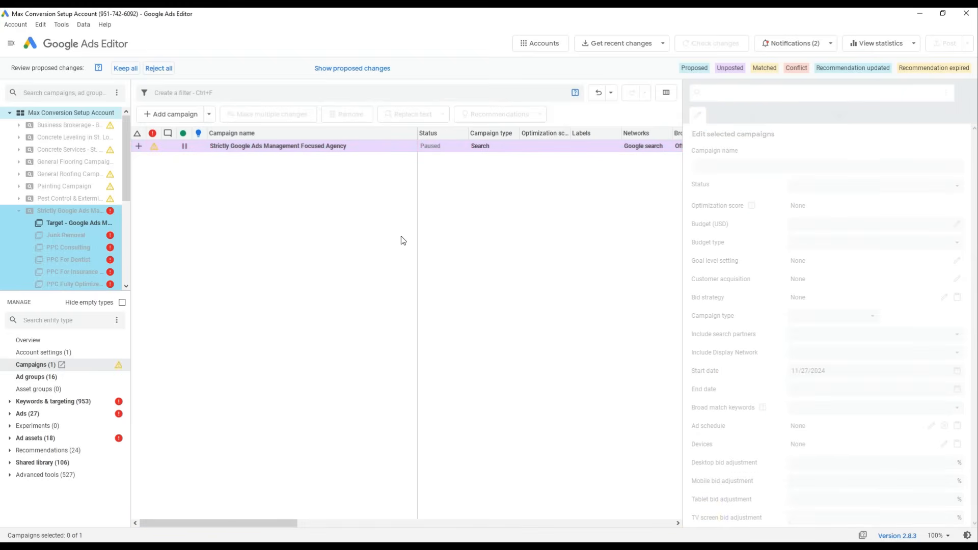
Keep all proposed import changes and select the first keyword of the Junk Removal ad group
click(125, 68)
click(78, 216)
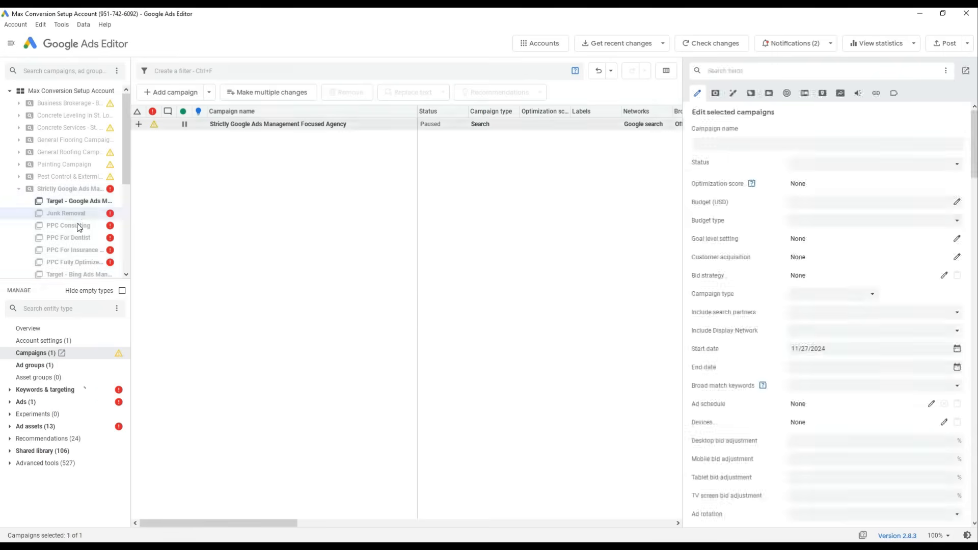
click(54, 389)
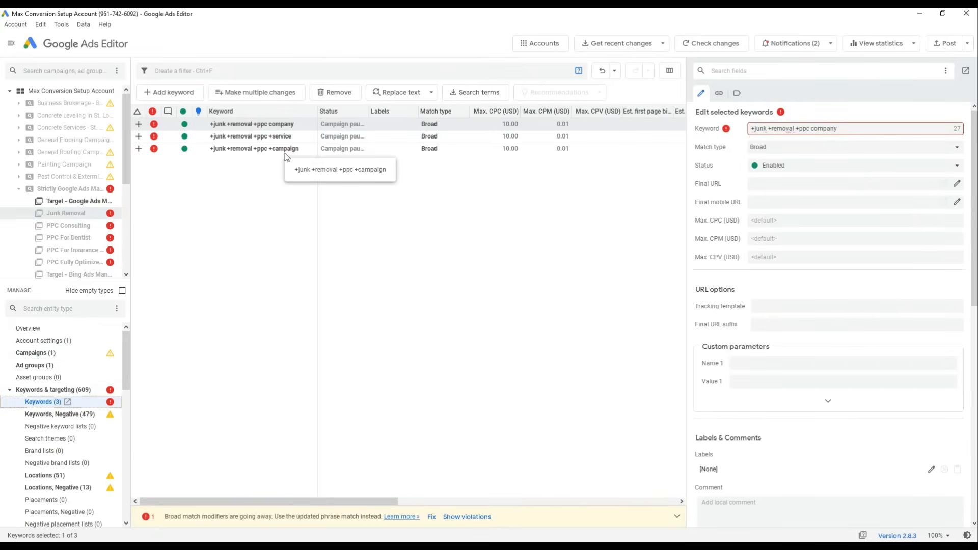
shift+click(239, 149)
click(253, 124)
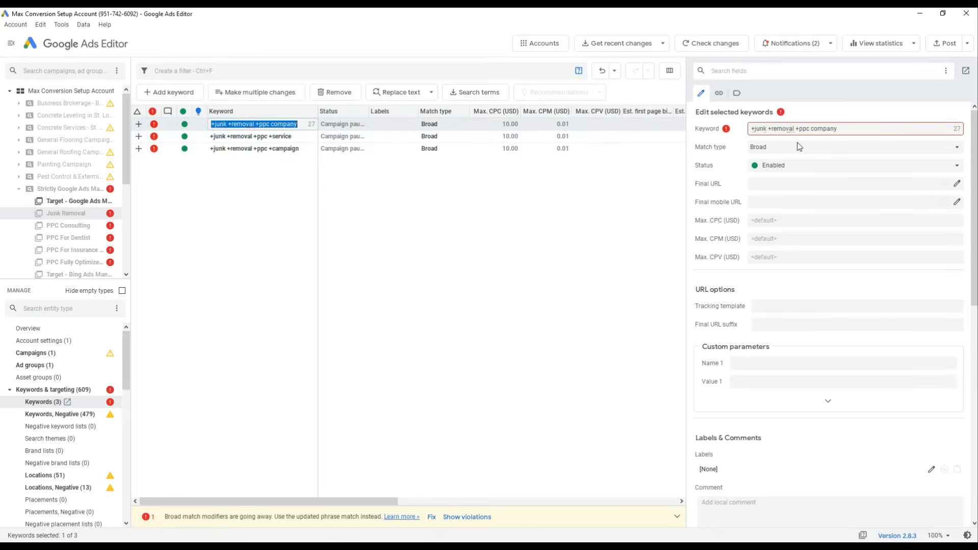
Change that keyword to phrase-match "junk removal ppc company"
double_click(797, 129)
text(junk removal ppc company)
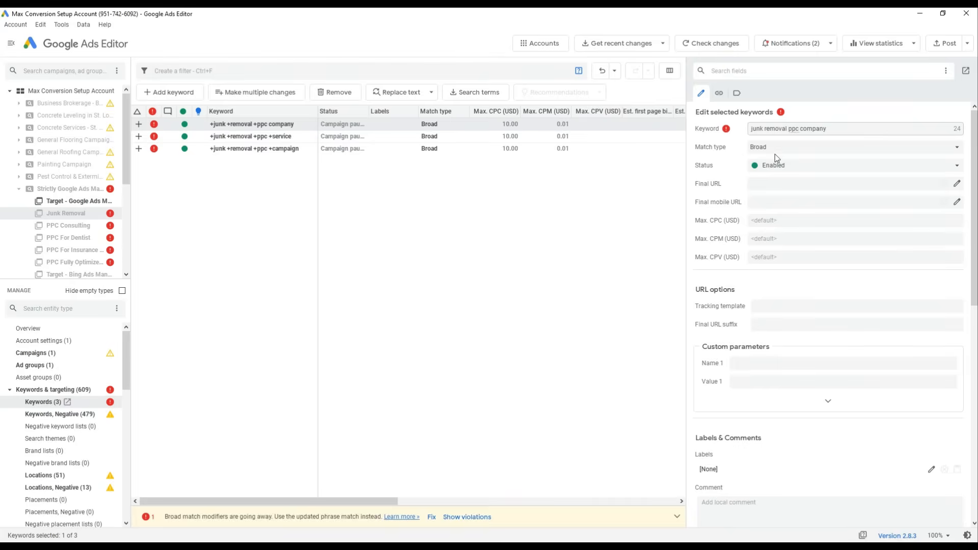
click(775, 148)
click(771, 177)
click(426, 200)
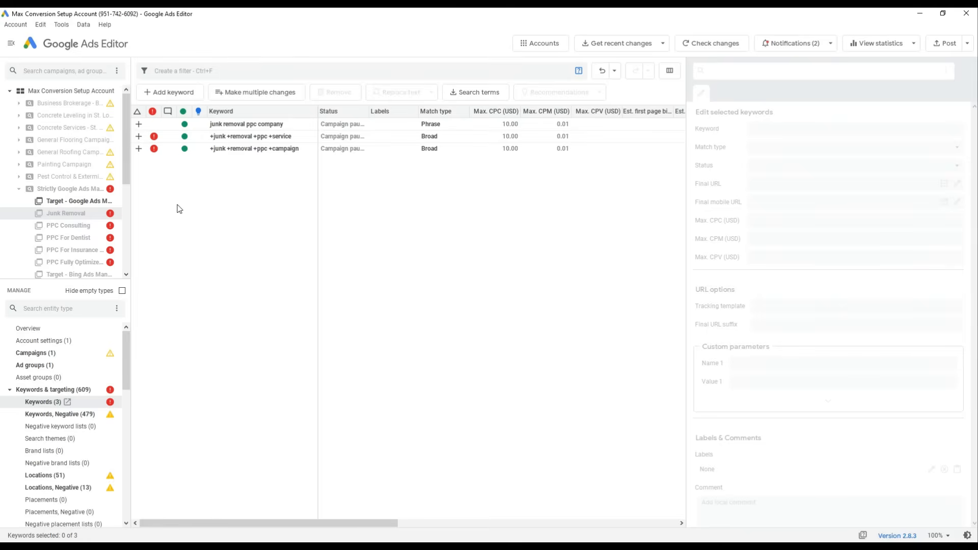
Return to the campaign's settings and verify the start date reads 12/20/2024
click(70, 200)
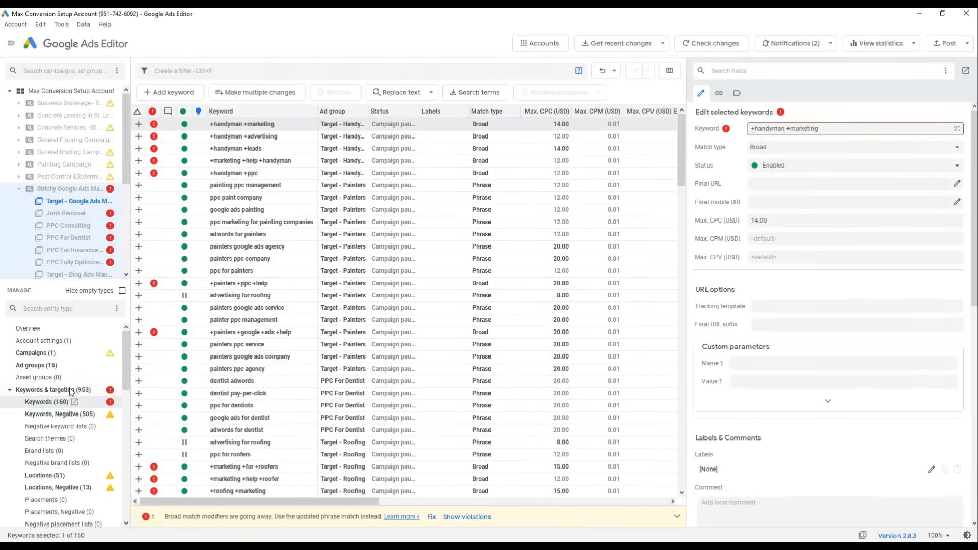
click(32, 354)
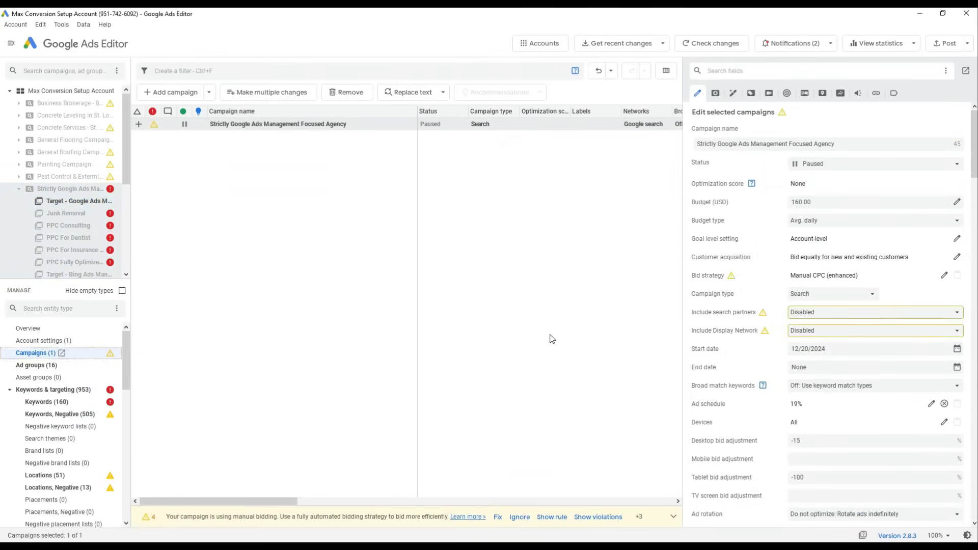
click(842, 350)
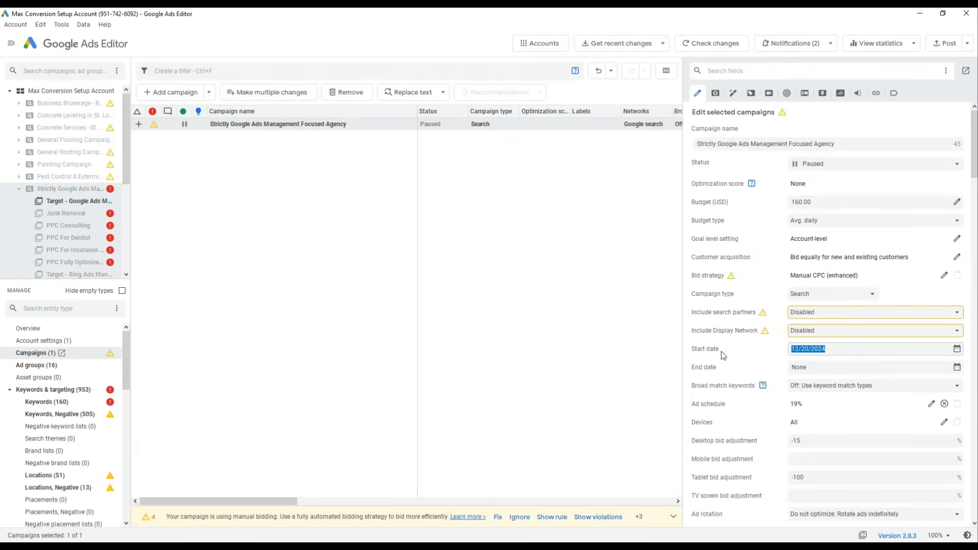
click(395, 298)
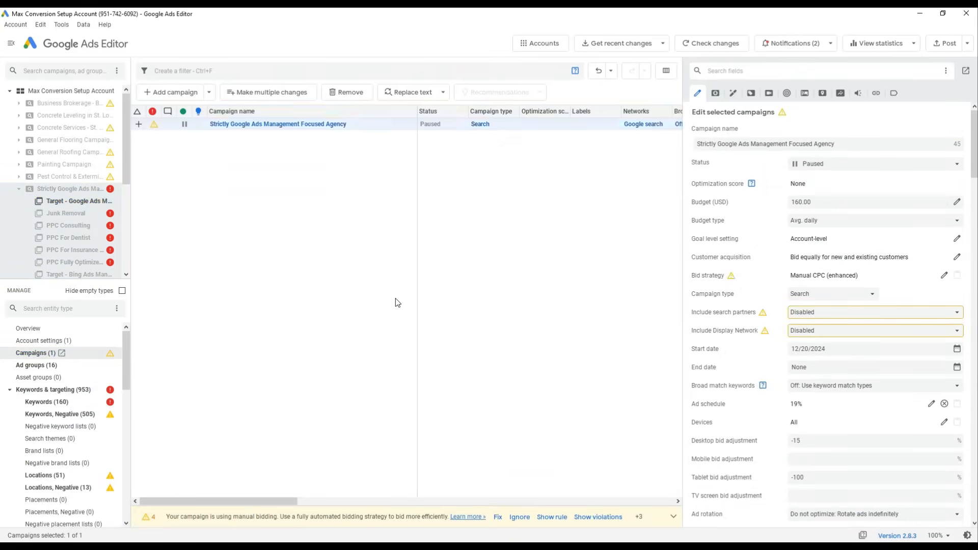
click(933, 47)
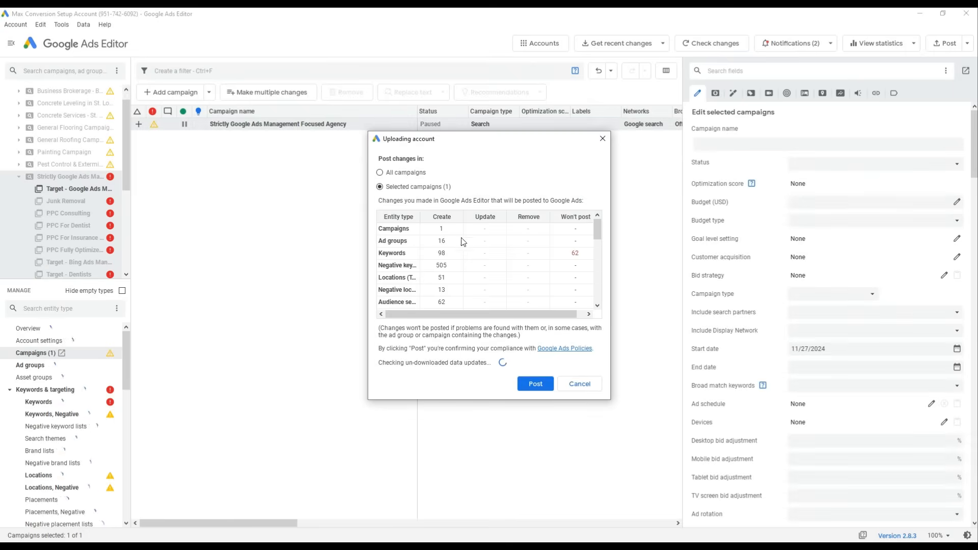
click(405, 173)
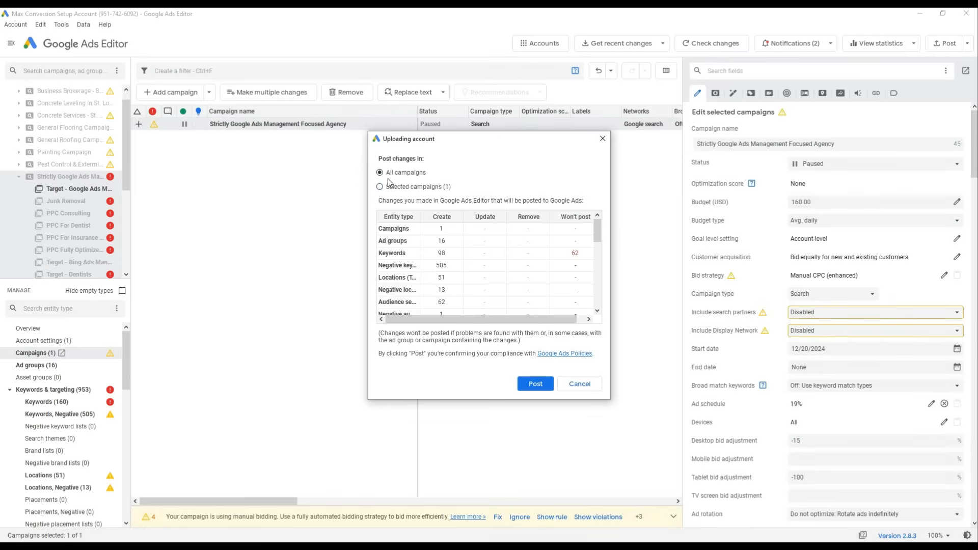
click(380, 187)
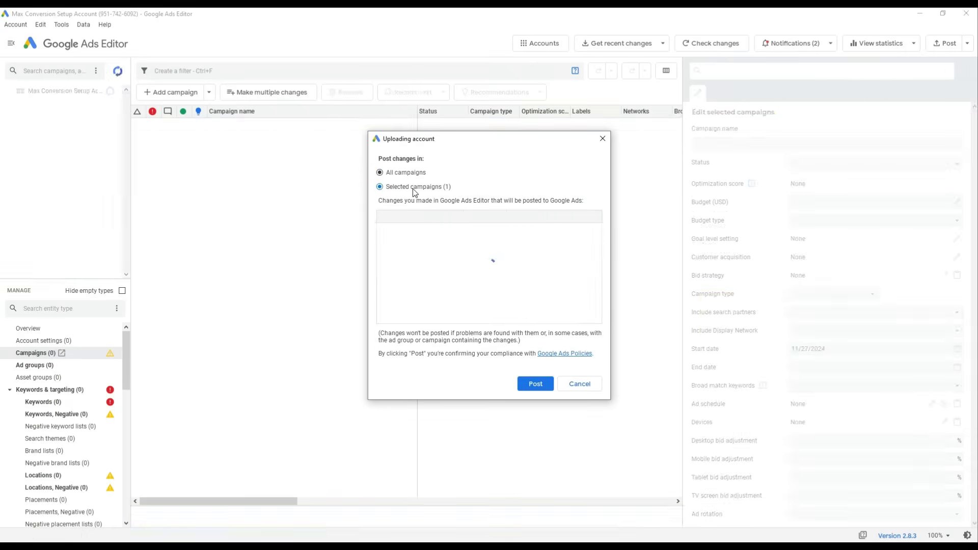
click(602, 142)
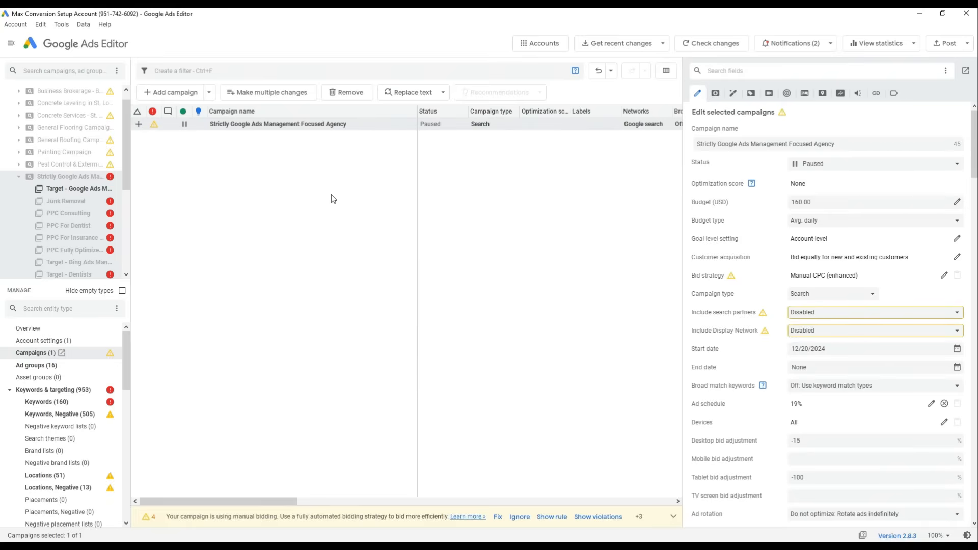